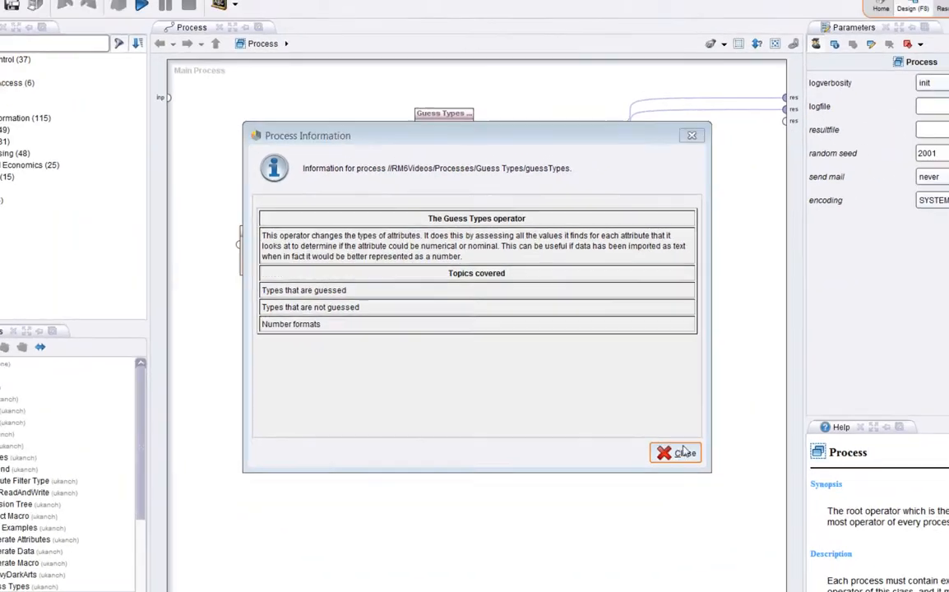
Close the process information, switch to the custom guess perspective, and select the Guess Types operator to show its parameters
{"action": "left_click", "coordinate": [821, 559]}
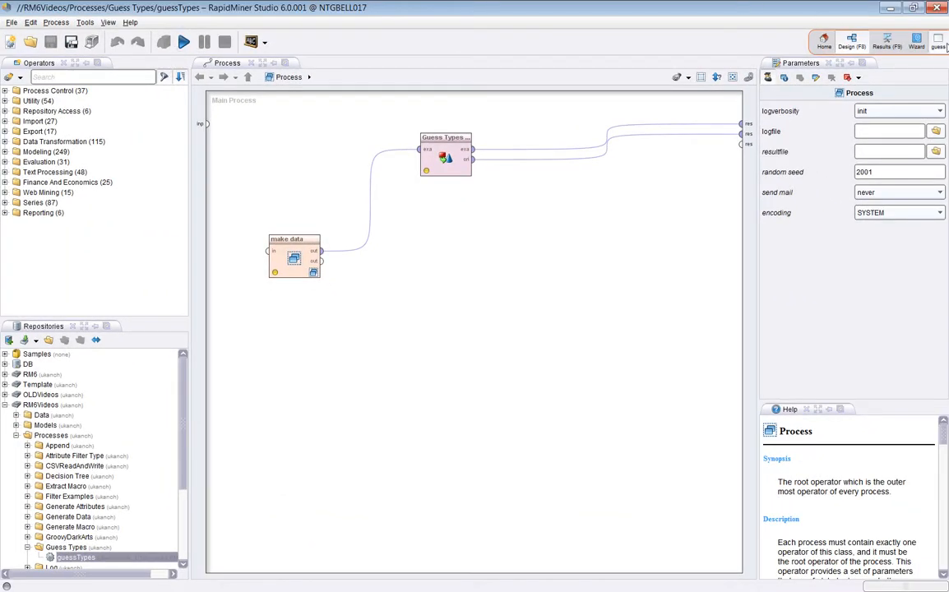
{"action": "left_click", "coordinate": [942, 45]}
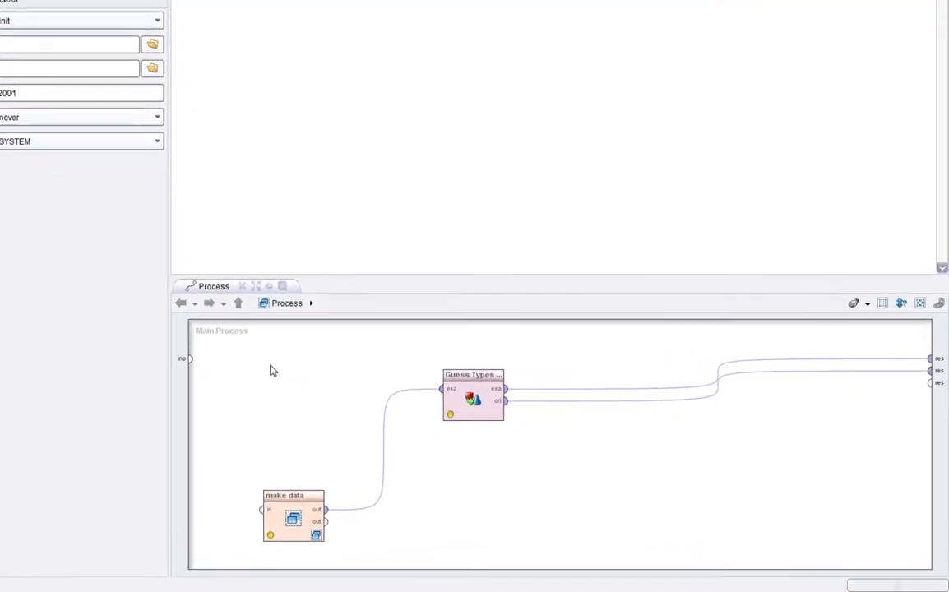
{"action": "left_click", "coordinate": [298, 528]}
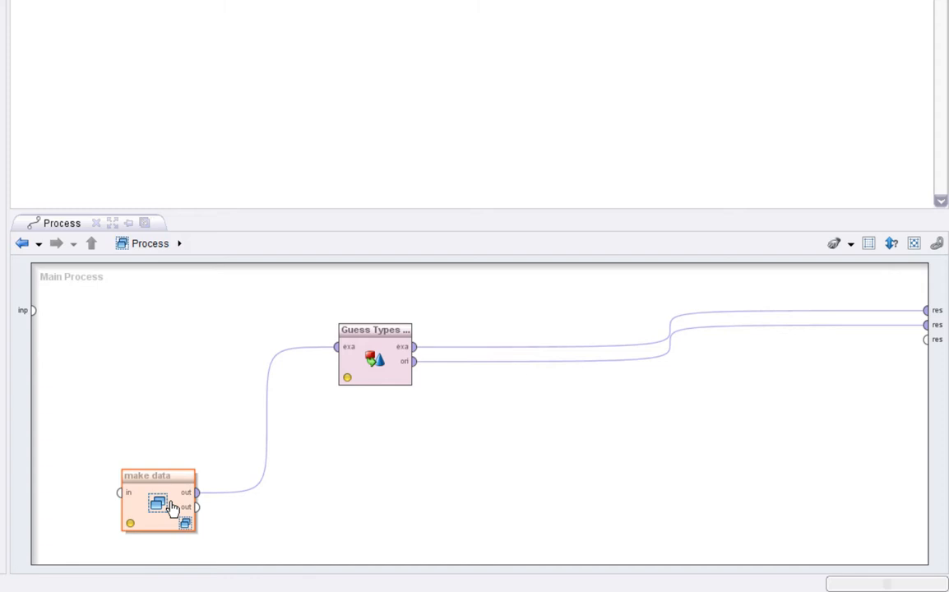
{"action": "left_click", "coordinate": [393, 351]}
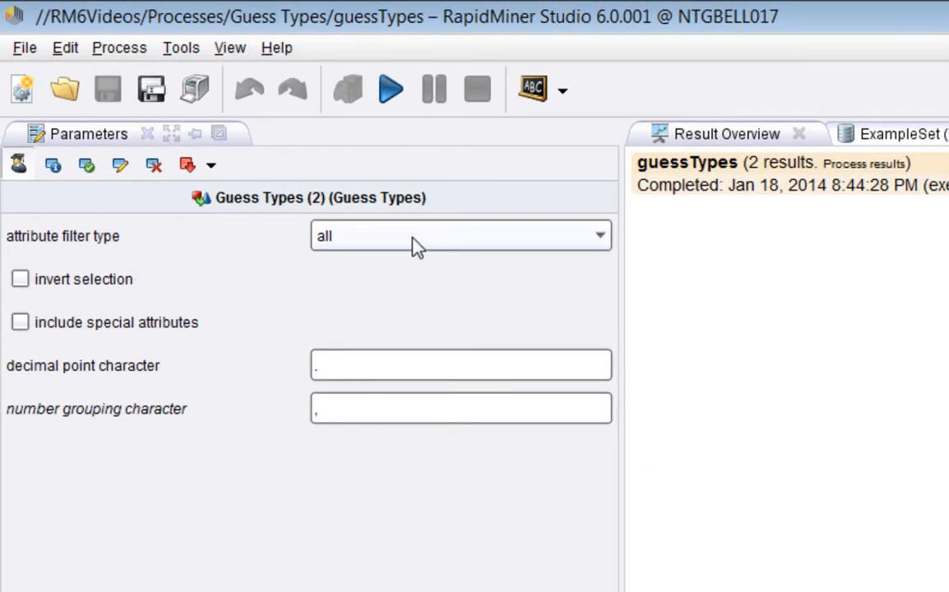
Examine the Guess Types attribute filter type options, keeping all, and toggle include special attributes on and back off
{"action": "left_click", "coordinate": [600, 243]}
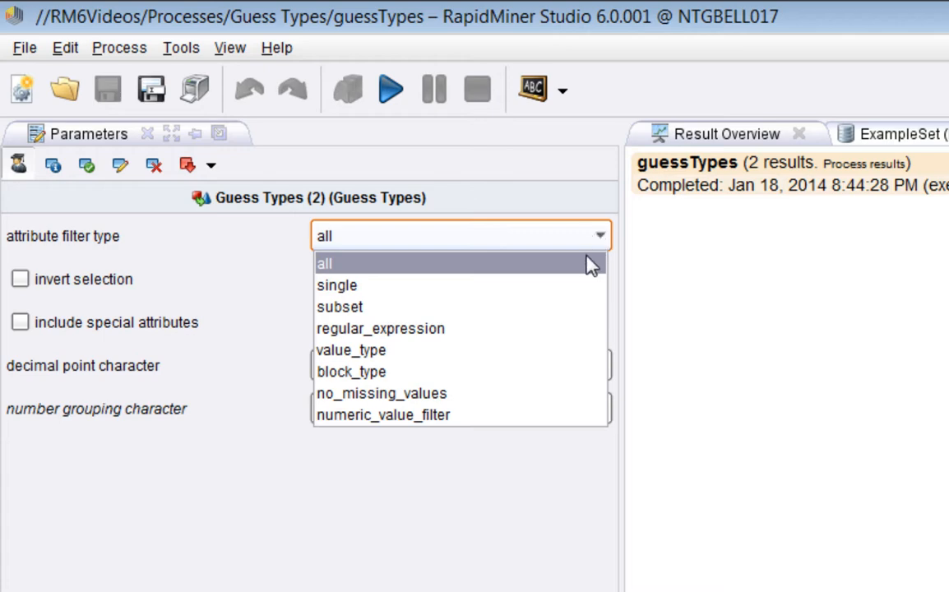
{"action": "left_click", "coordinate": [590, 265]}
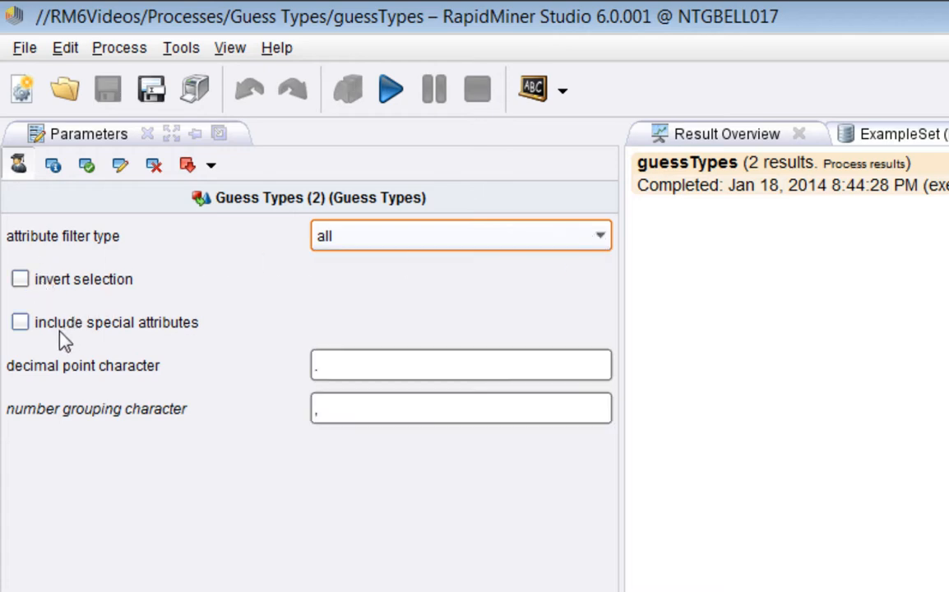
{"action": "mouse_move", "coordinate": [63, 344]}
{"action": "left_click", "coordinate": [20, 322]}
{"action": "left_click", "coordinate": [20, 323]}
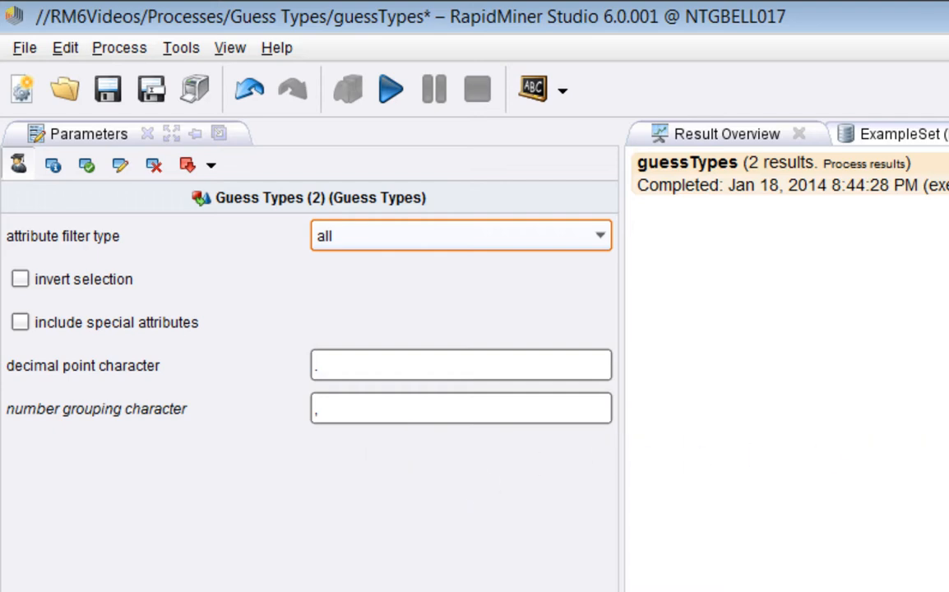
Run the guessTypes process and open the Nominal to Text example set back in the guess perspective
{"action": "left_click", "coordinate": [391, 89]}
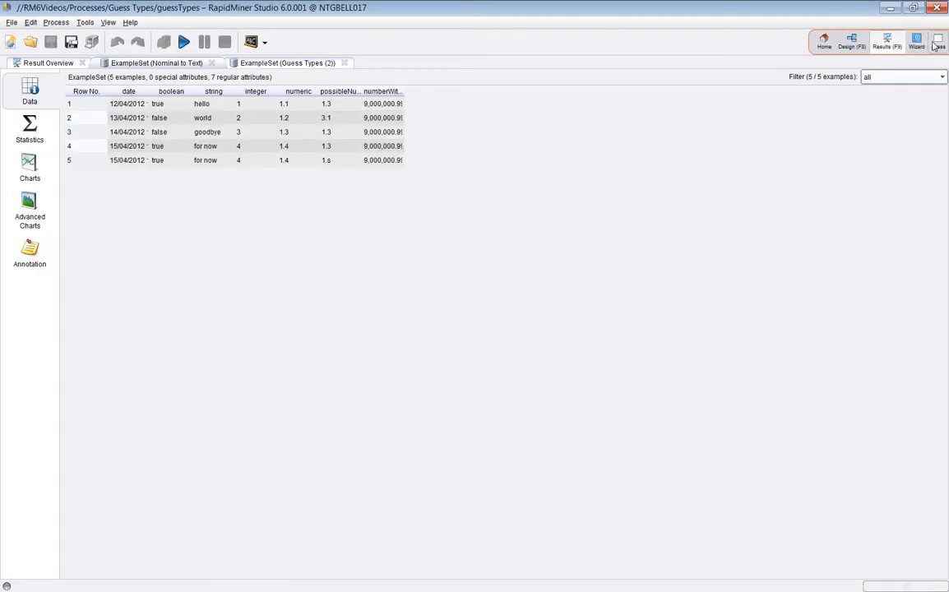
{"action": "left_click", "coordinate": [851, 41]}
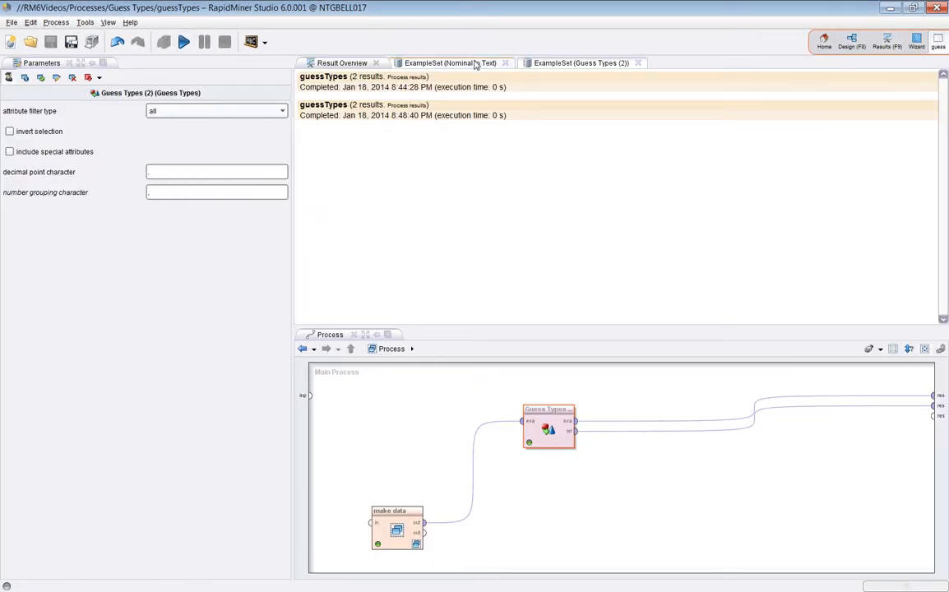
{"action": "left_click", "coordinate": [470, 64]}
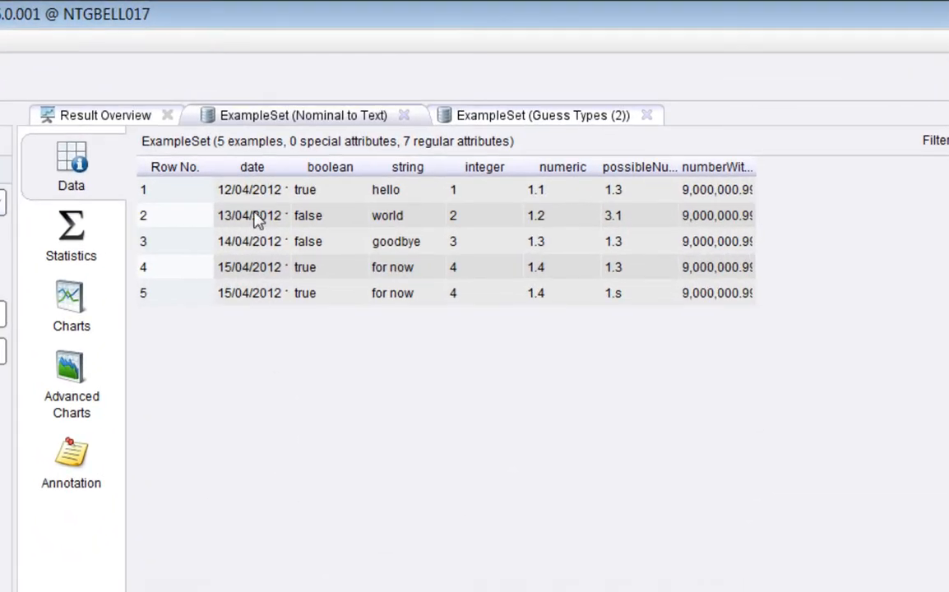
Widen the date, possibleNumber and numberWithThousands columns to show their full contents, and check the attribute statistics before returning to the data
{"action": "left_click_drag", "start_coordinate": [298, 167], "coordinate": [369, 167]}
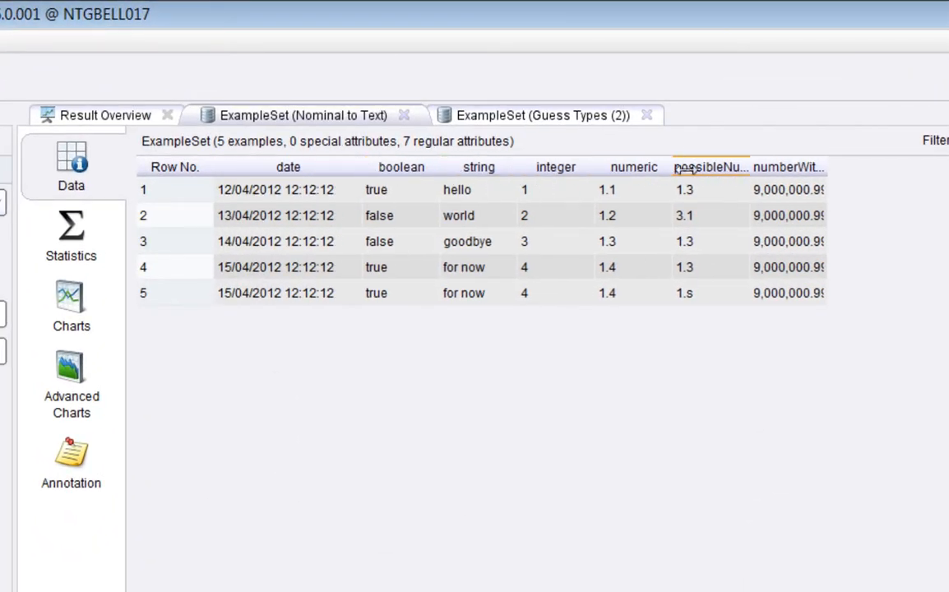
{"action": "left_click_drag", "start_coordinate": [764, 167], "coordinate": [822, 167]}
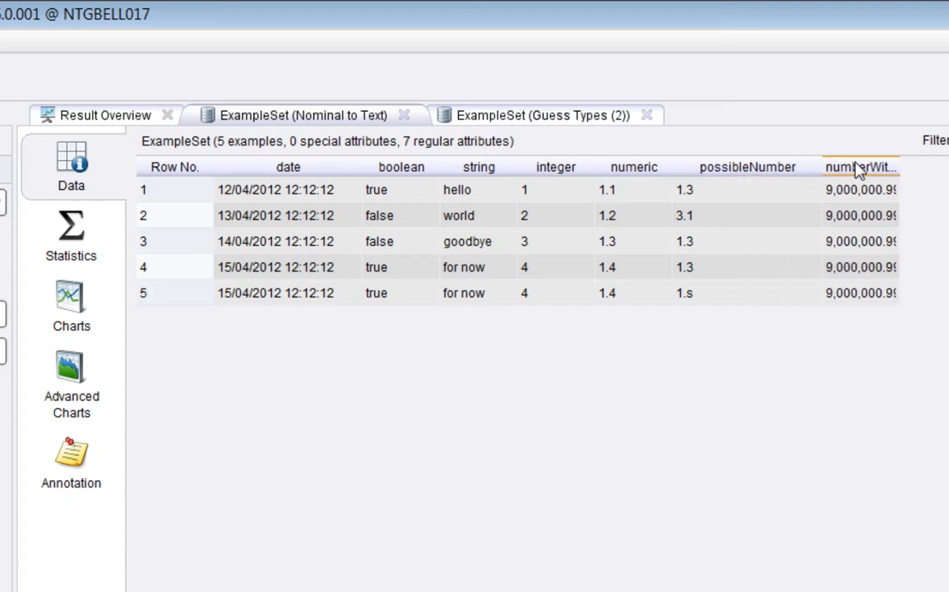
{"action": "left_click_drag", "start_coordinate": [911, 170], "coordinate": [945, 169]}
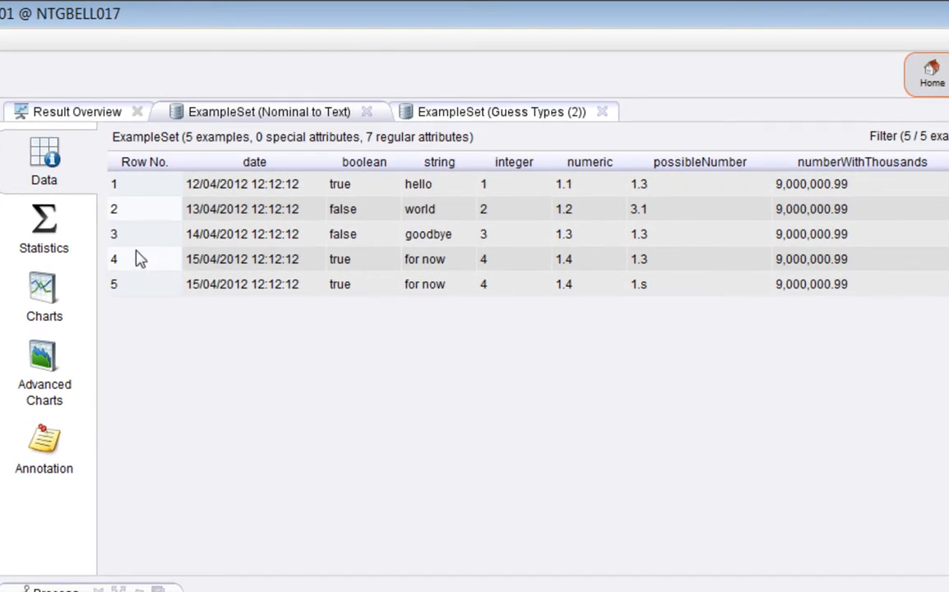
{"action": "left_click", "coordinate": [45, 230]}
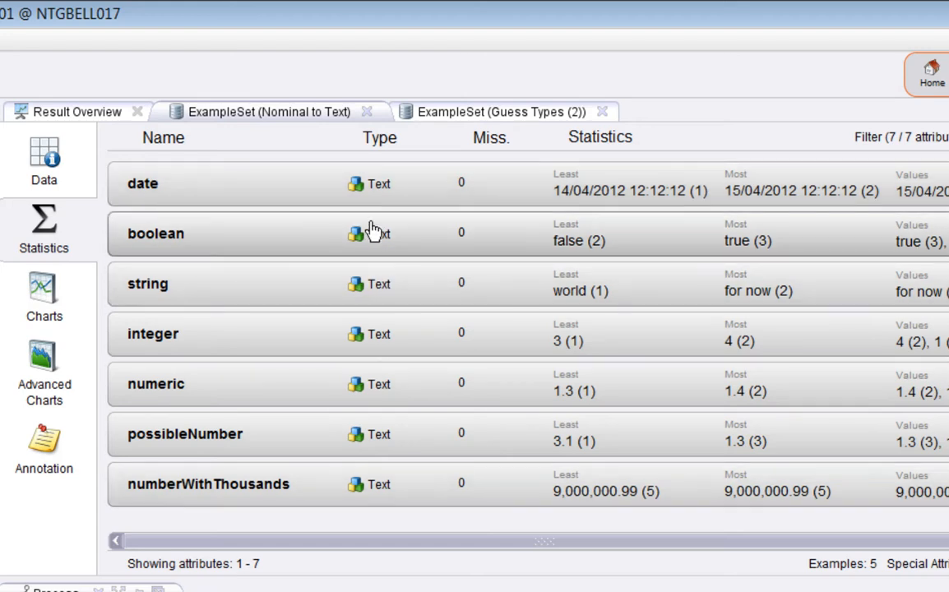
{"action": "left_click", "coordinate": [30, 158]}
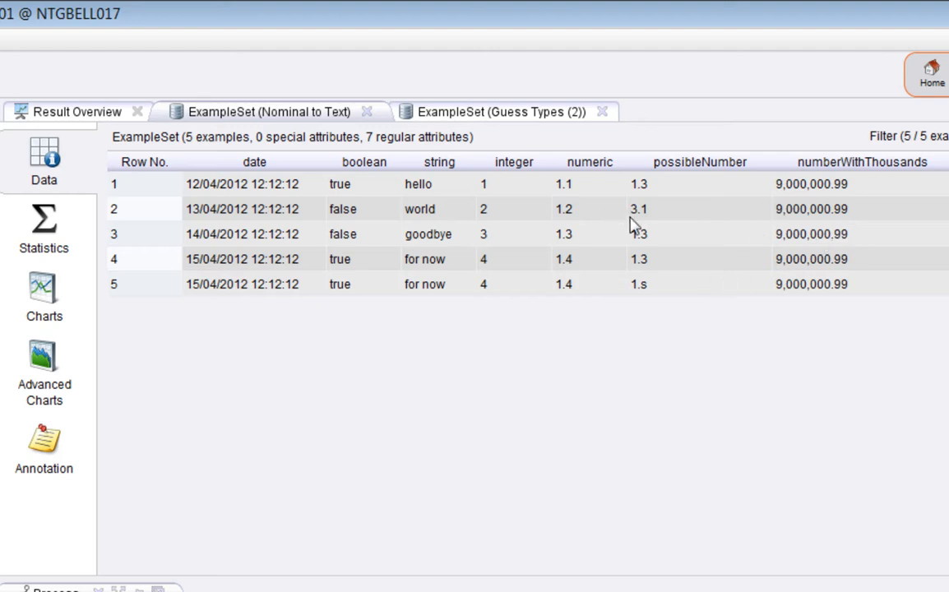
Widen the date column of the Guess Types example set and compare its attribute statistics with those of the Nominal to Text set
{"action": "left_click", "coordinate": [499, 117]}
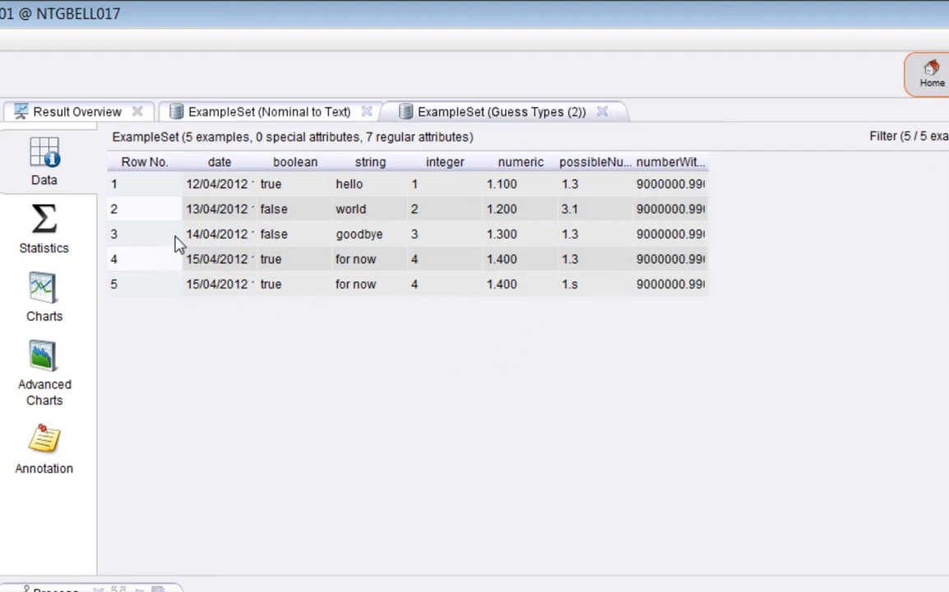
{"action": "left_click_drag", "start_coordinate": [272, 168], "coordinate": [324, 159]}
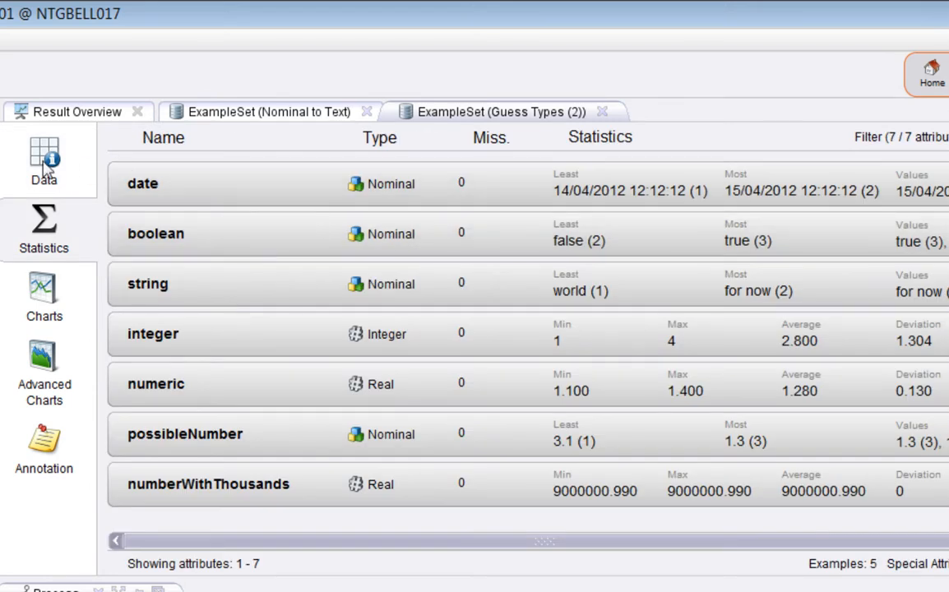
{"action": "left_click", "coordinate": [271, 113]}
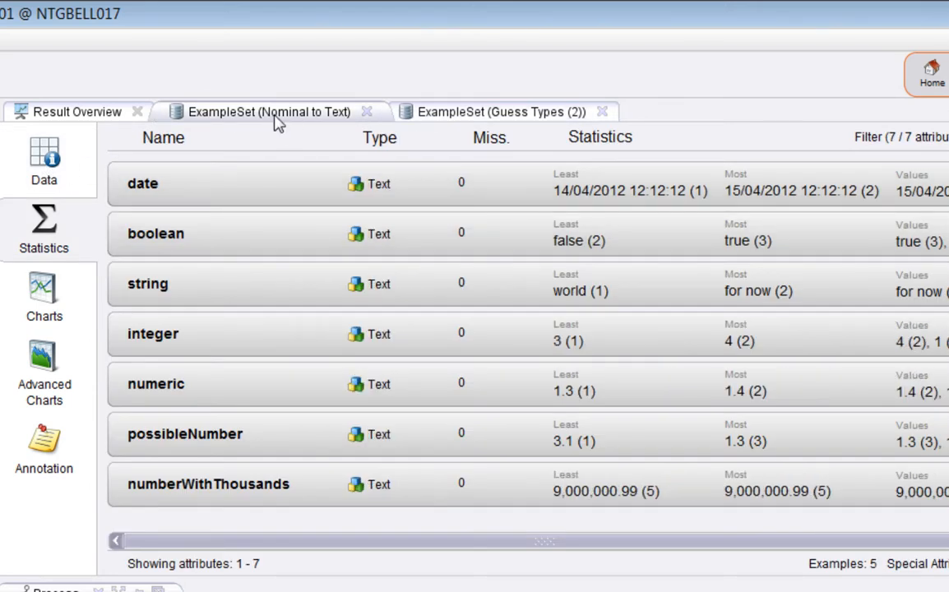
{"action": "left_click", "coordinate": [424, 115]}
{"action": "left_click", "coordinate": [295, 120]}
{"action": "left_click", "coordinate": [444, 114]}
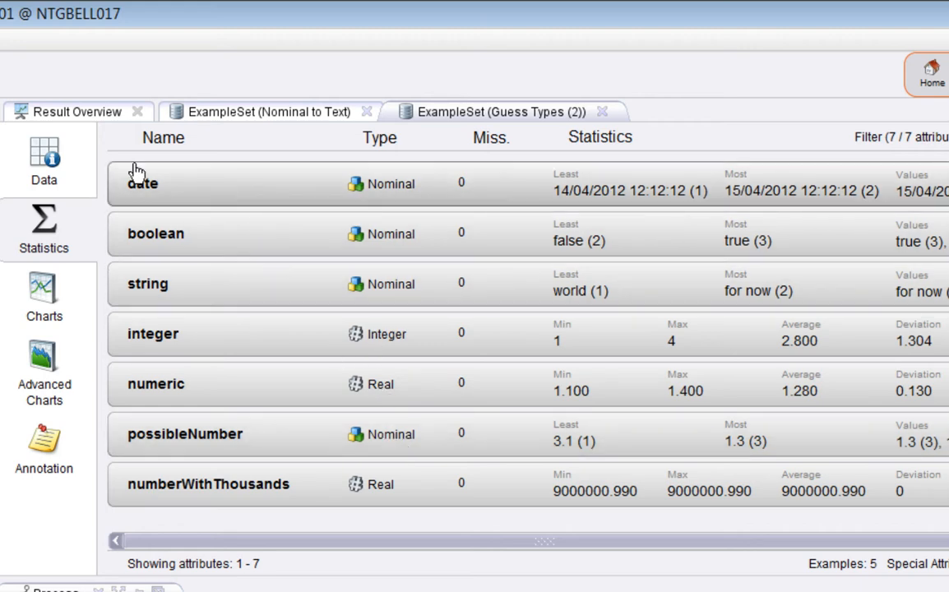
Review the data values and attribute statistics of the Guess Types example set and of the original Nominal to Text example set
{"action": "left_click", "coordinate": [23, 147]}
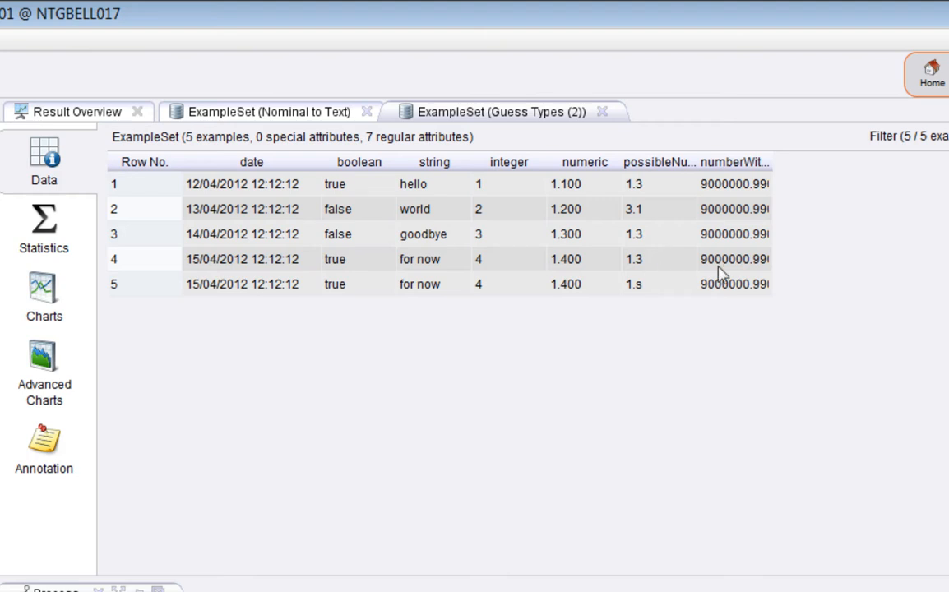
{"action": "left_click", "coordinate": [68, 249]}
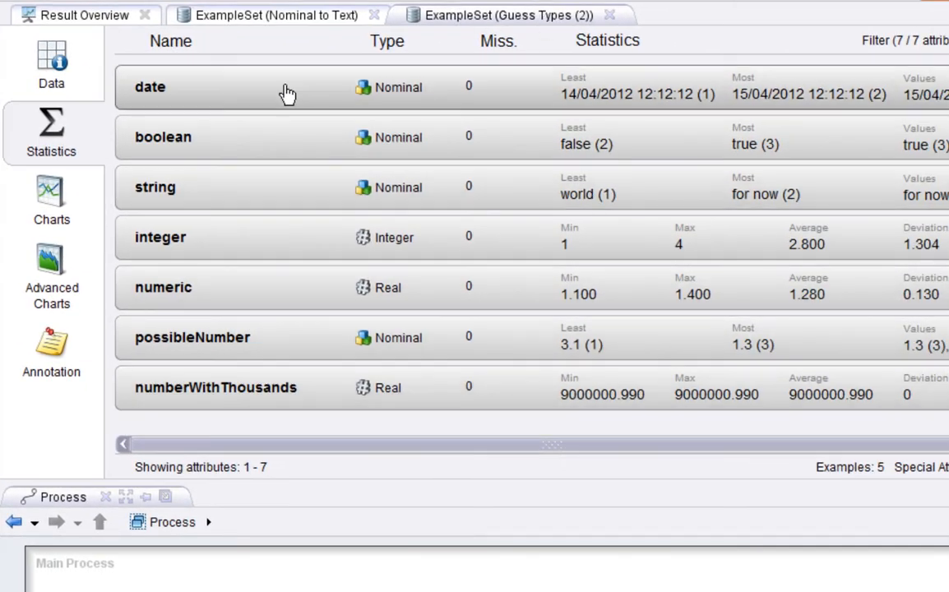
{"action": "left_click", "coordinate": [276, 15]}
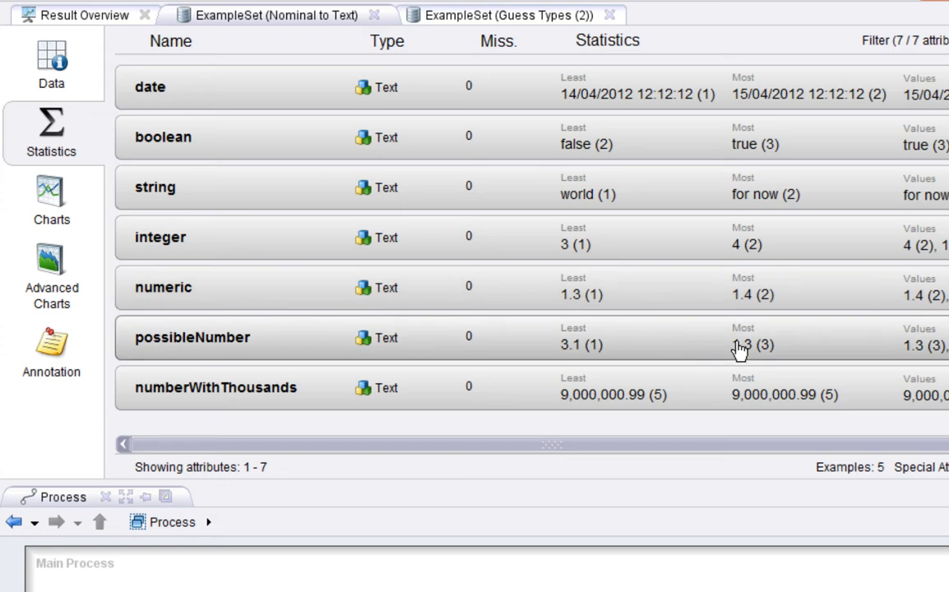
{"action": "left_click", "coordinate": [58, 57]}
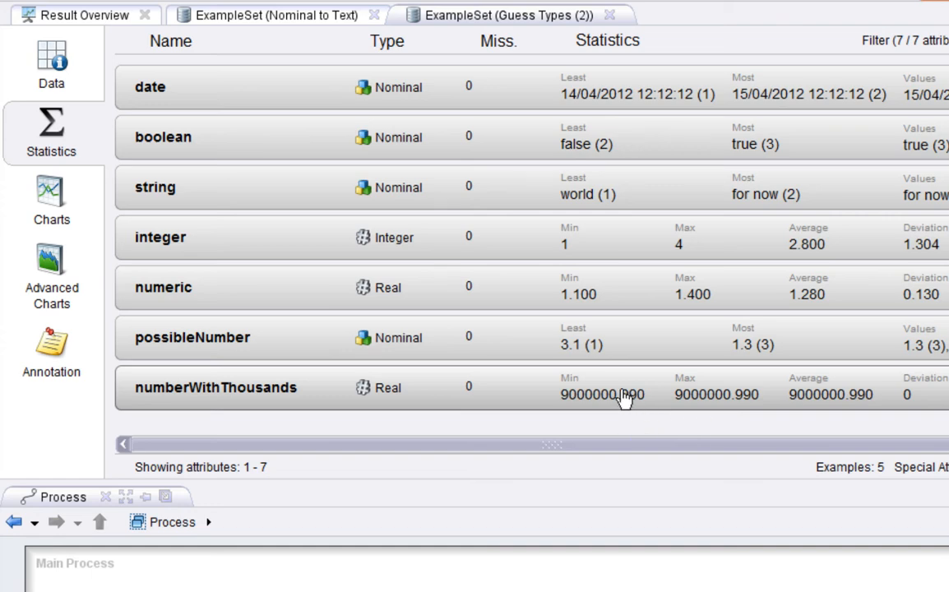
{"action": "left_click", "coordinate": [304, 21]}
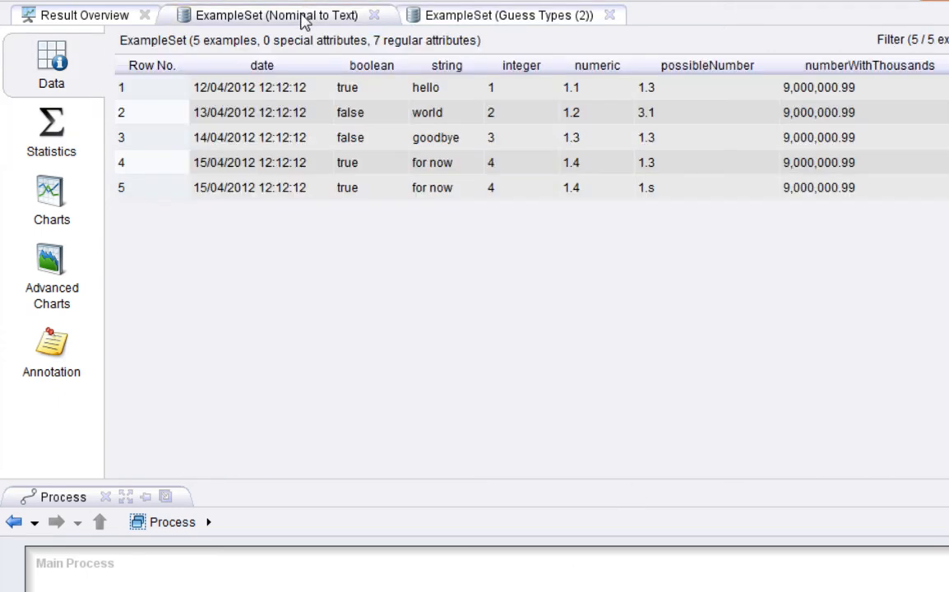
{"action": "left_click", "coordinate": [48, 122]}
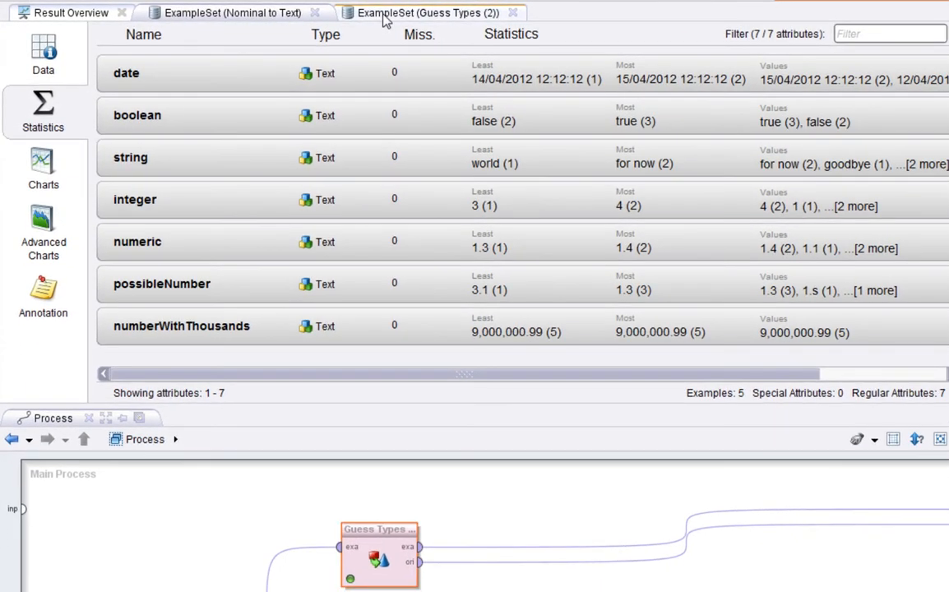
Alternate between the statistics of both example sets to compare each attribute's type before and after guessing
{"action": "left_click", "coordinate": [383, 20]}
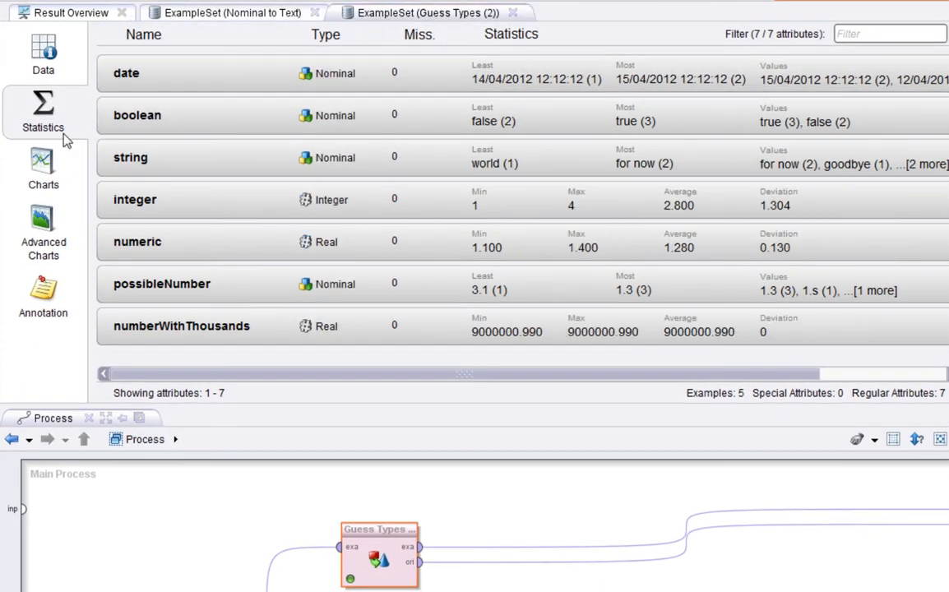
{"action": "left_click", "coordinate": [276, 13]}
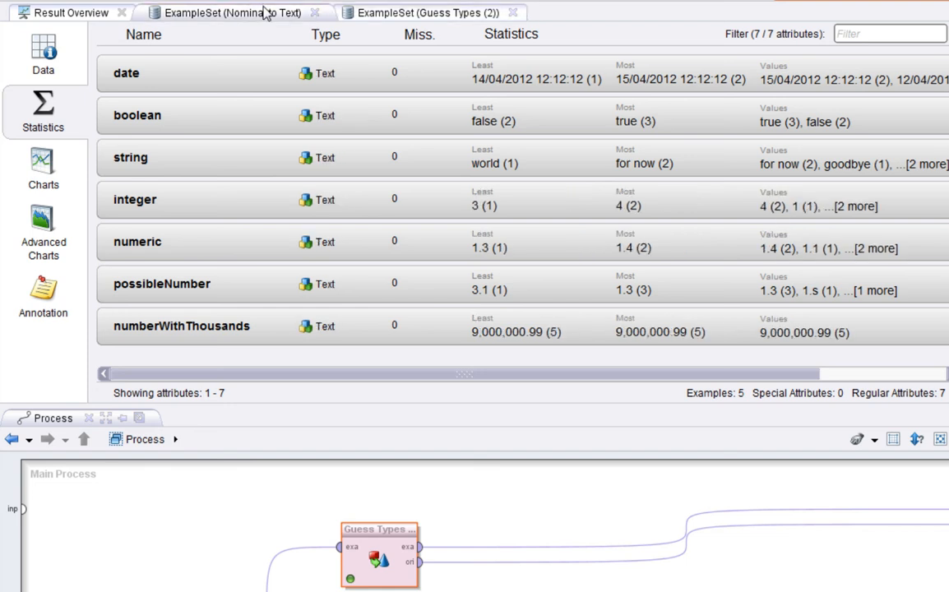
{"action": "left_click", "coordinate": [381, 12]}
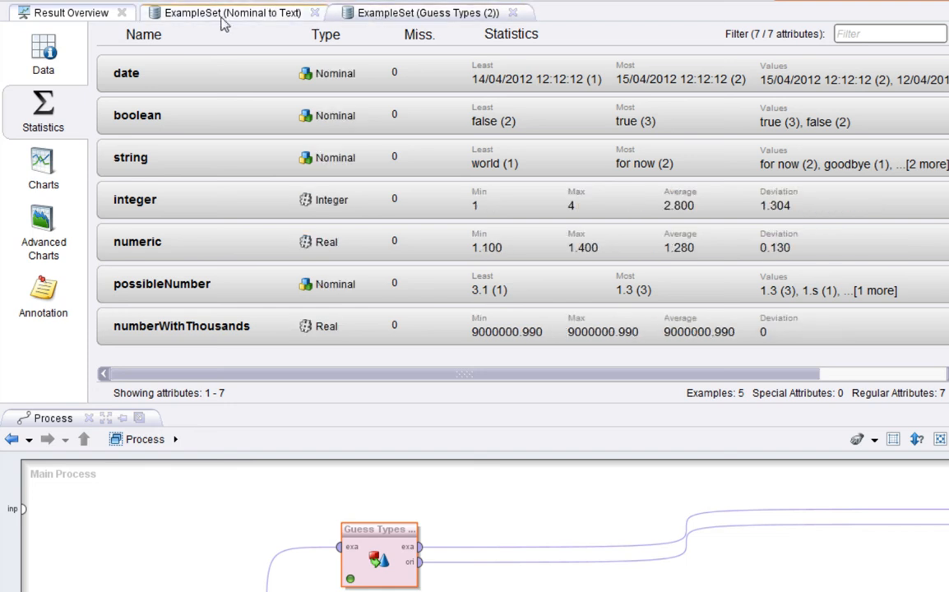
{"action": "left_click", "coordinate": [174, 17]}
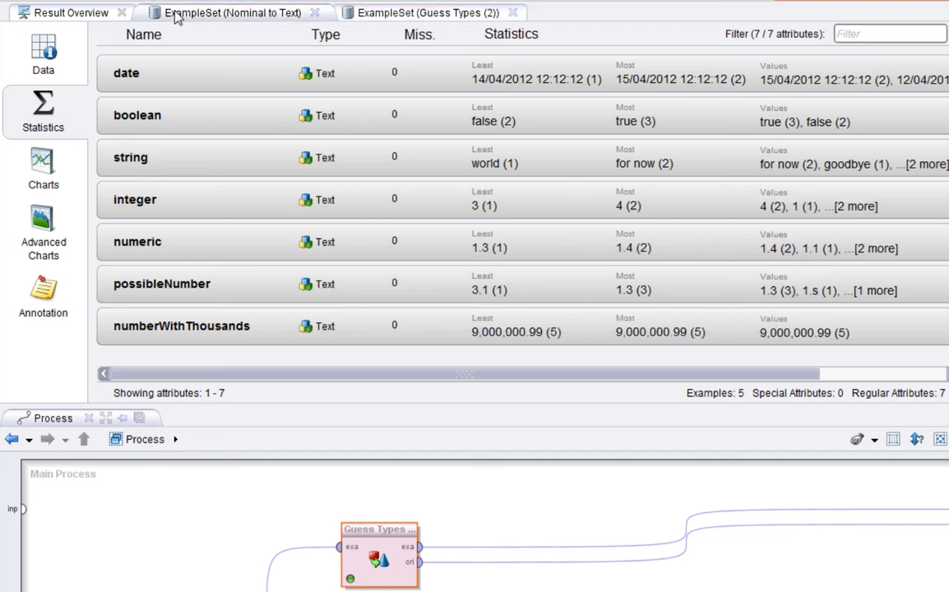
{"action": "left_click", "coordinate": [402, 14]}
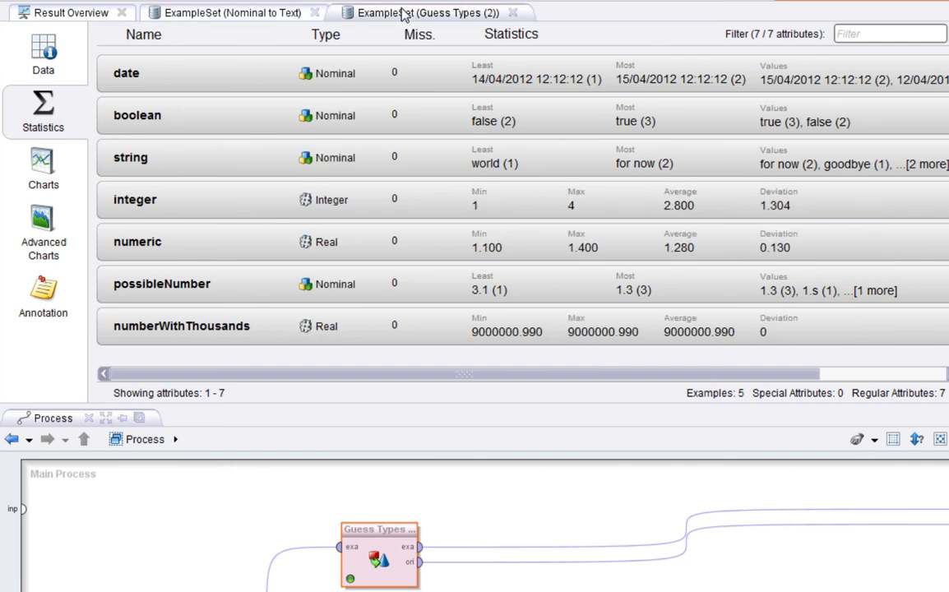
{"action": "left_click", "coordinate": [166, 16]}
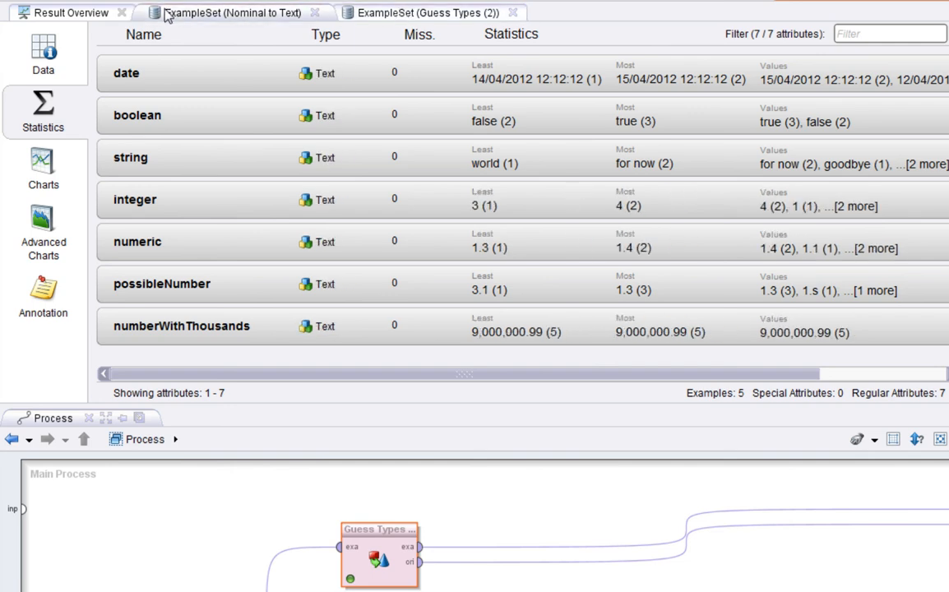